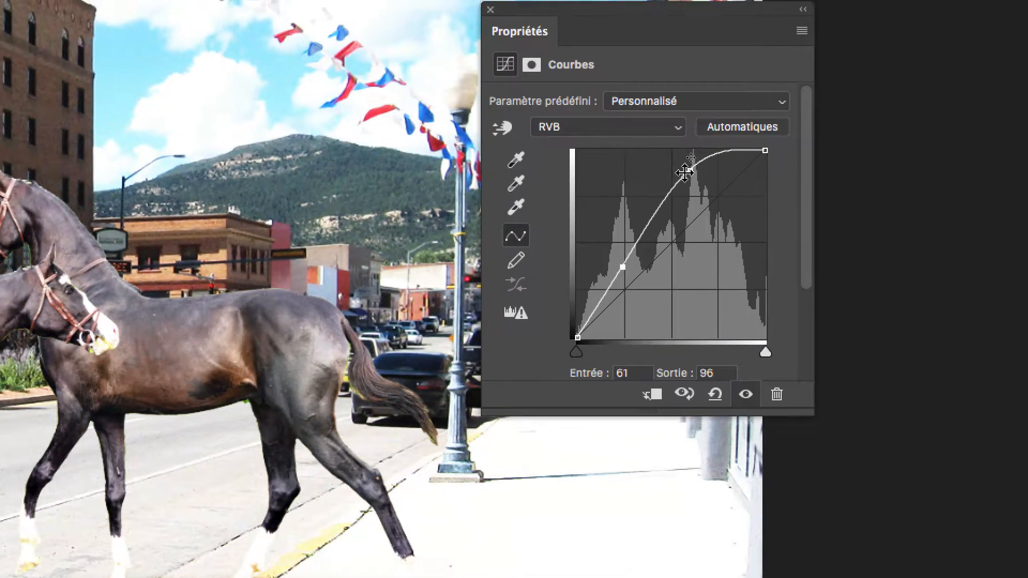
Step: Try a brighter, more contrasted RGB curve on Courbes 1 by moving its highlight and shadow points
left_click_drag(731, 110, 744, 124)
left_click_drag(691, 175, 660, 172)
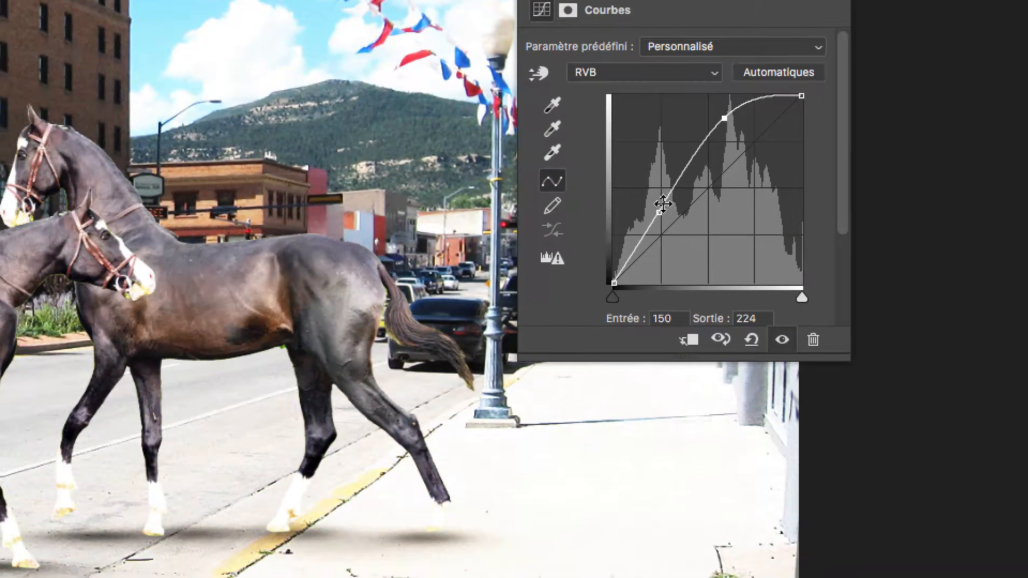
left_click_drag(629, 261, 604, 246)
left_click_drag(655, 203, 687, 231)
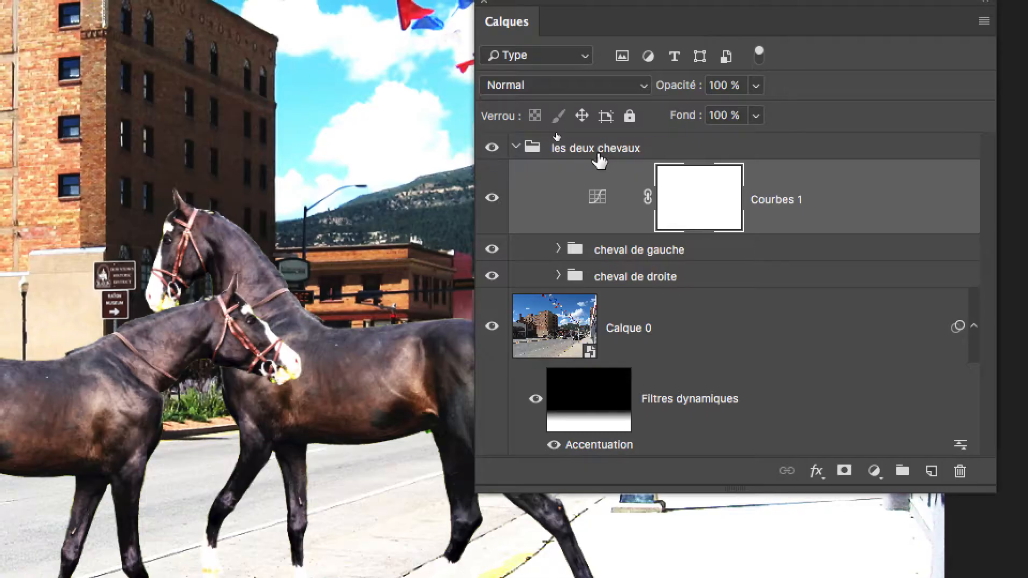
Step: Set the blending mode of the group "les deux chevaux" to Normal so the curve affects only the horses
left_click(600, 155)
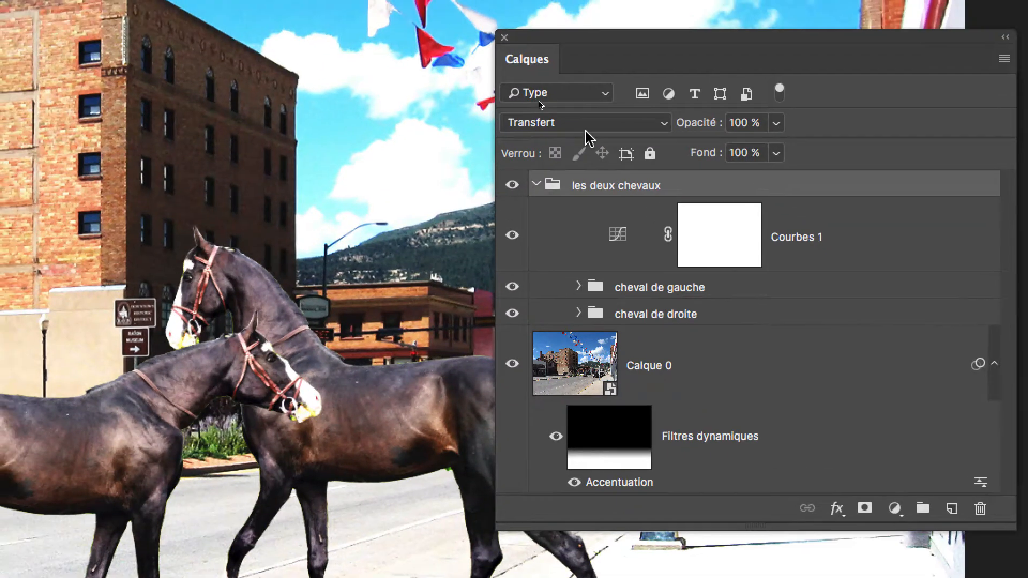
left_click(565, 88)
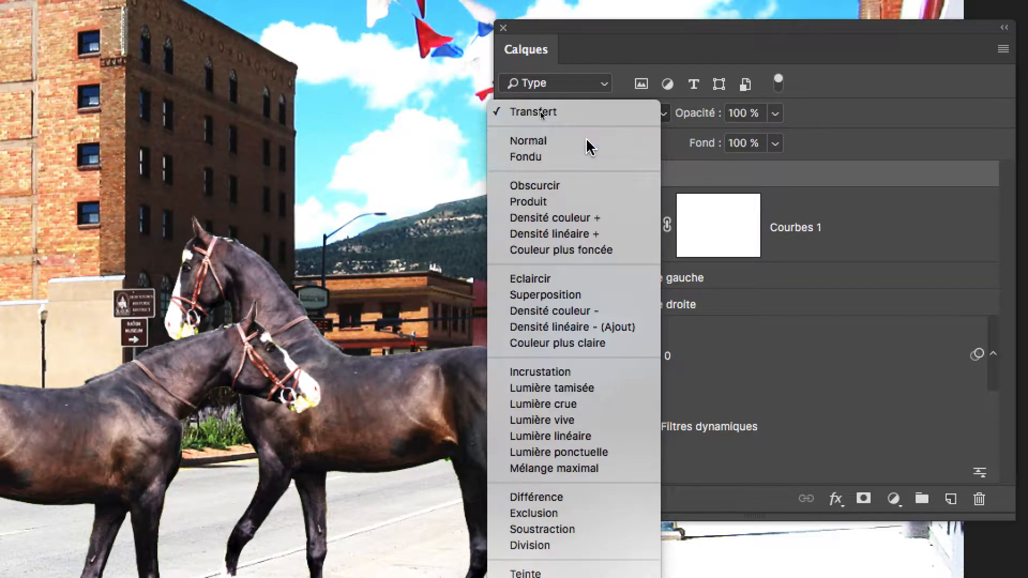
left_click(588, 142)
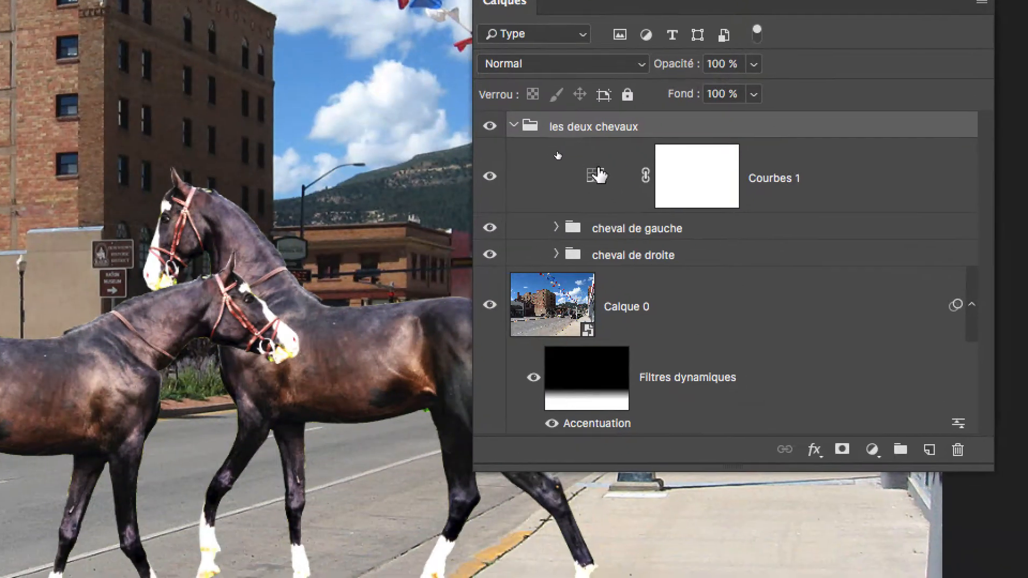
Step: Darken the horses with the Courbes 1 curve, placing points at input 79, output 58 and input 191, output 151
left_click(629, 241)
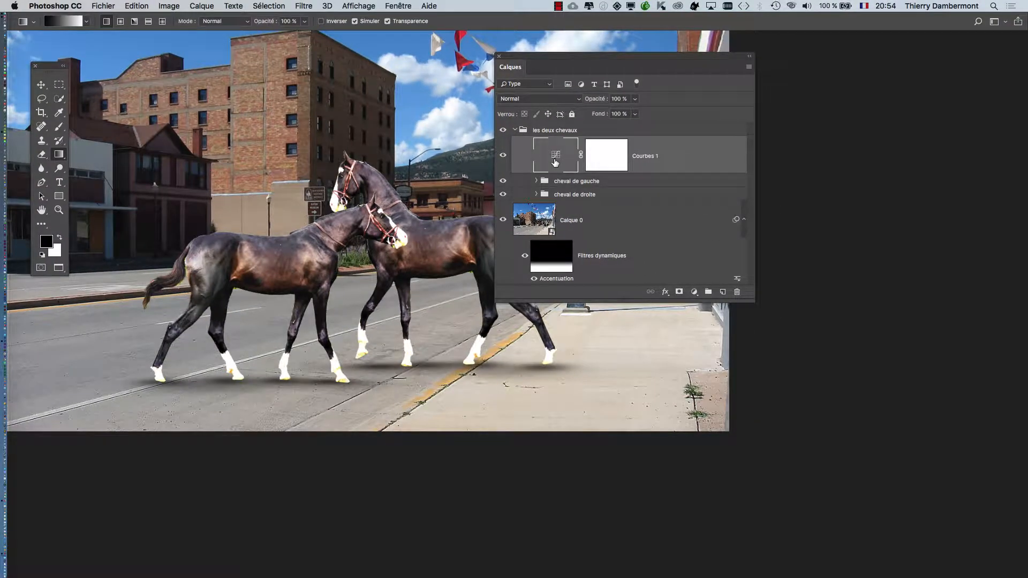
left_click_drag(543, 64, 832, 91)
mouse_move(692, 157)
left_mouse_down()
mouse_move(703, 179)
mouse_move(700, 169)
left_mouse_up()
left_click_drag(417, 232, 573, 231)
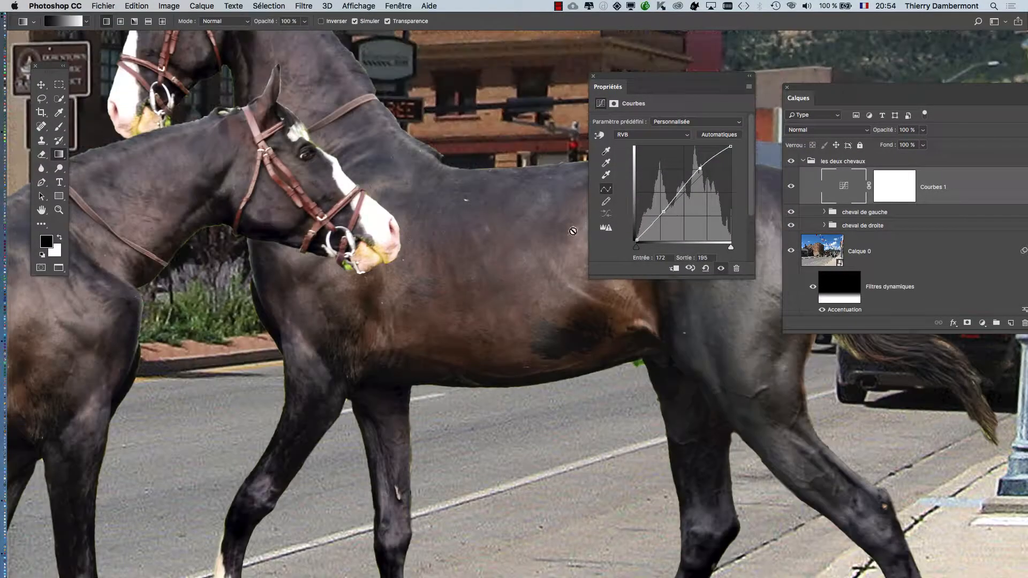
left_click_drag(663, 211, 665, 217)
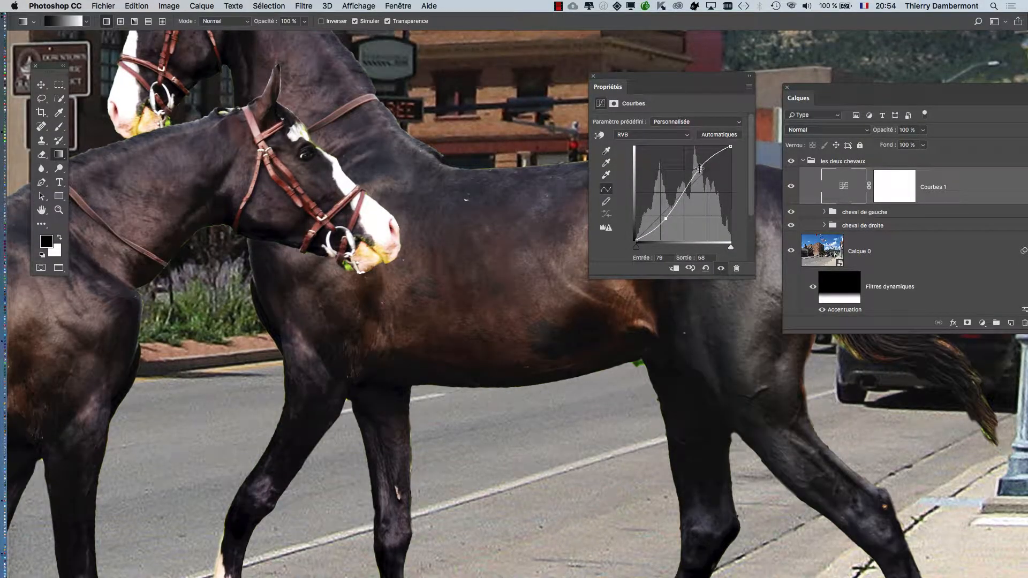
left_click_drag(706, 174, 706, 185)
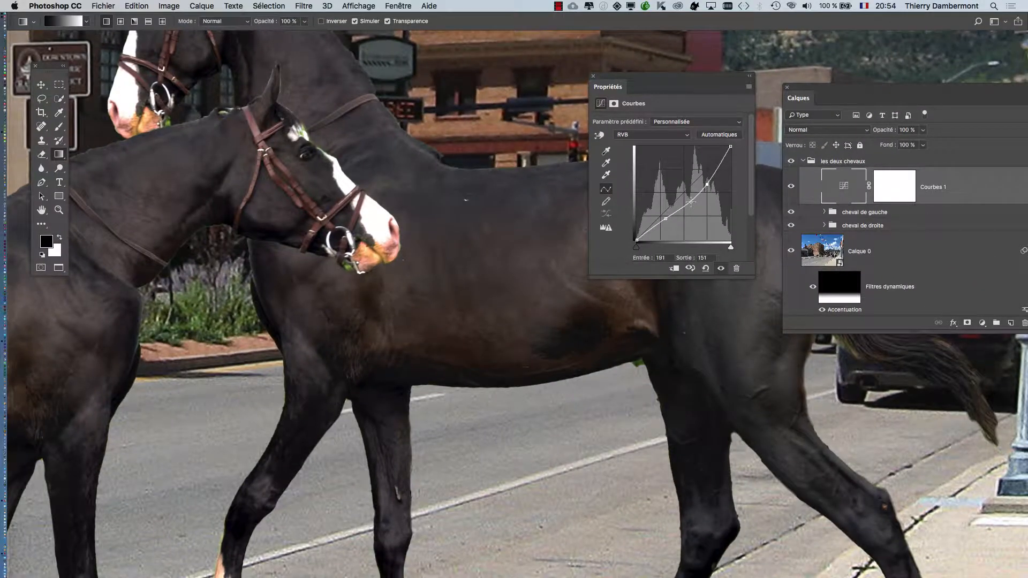
Step: Examine the coats, legs and heads of the two darkened horses against the street background
scroll(335, 245, "down", 3)
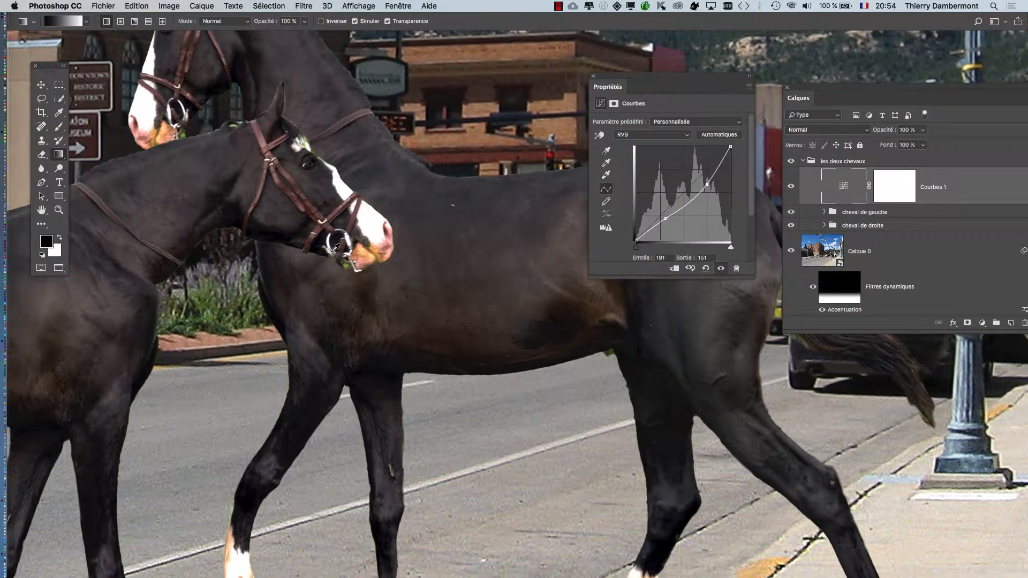
left_click_drag(450, 235, 318, 228)
scroll(494, 254, "up", 5)
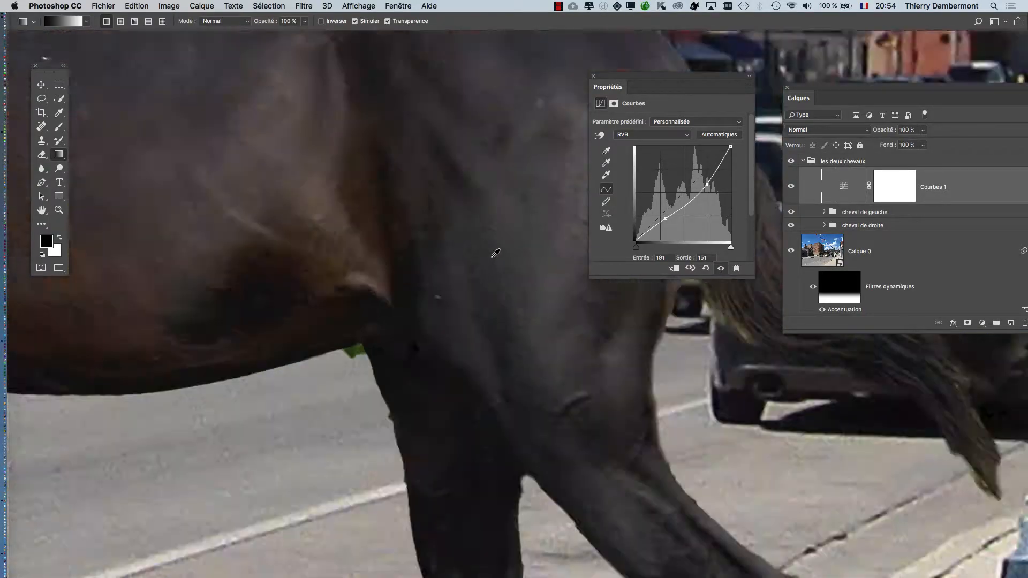
scroll(495, 253, "down", 5)
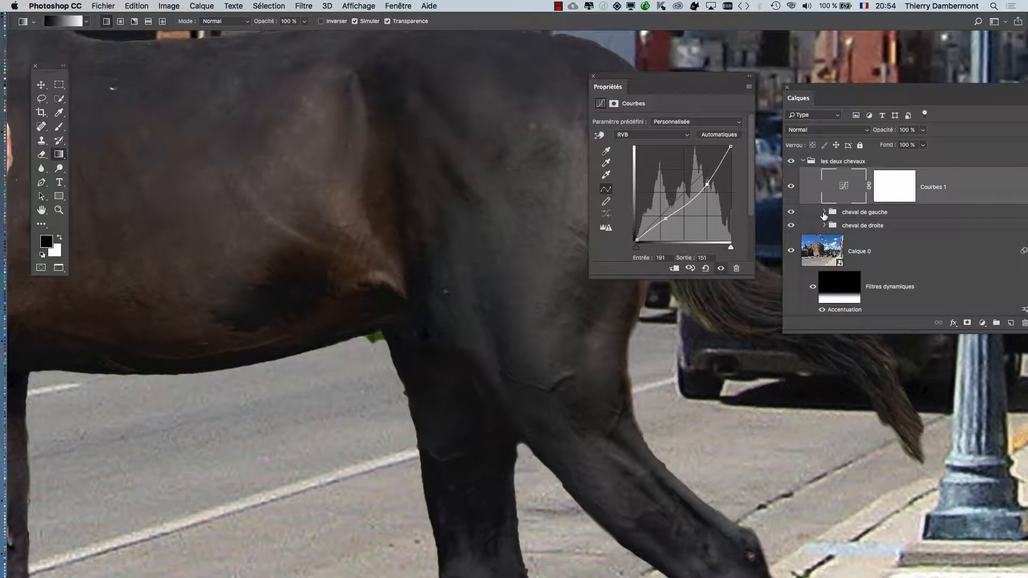
scroll(308, 200, "down", 4)
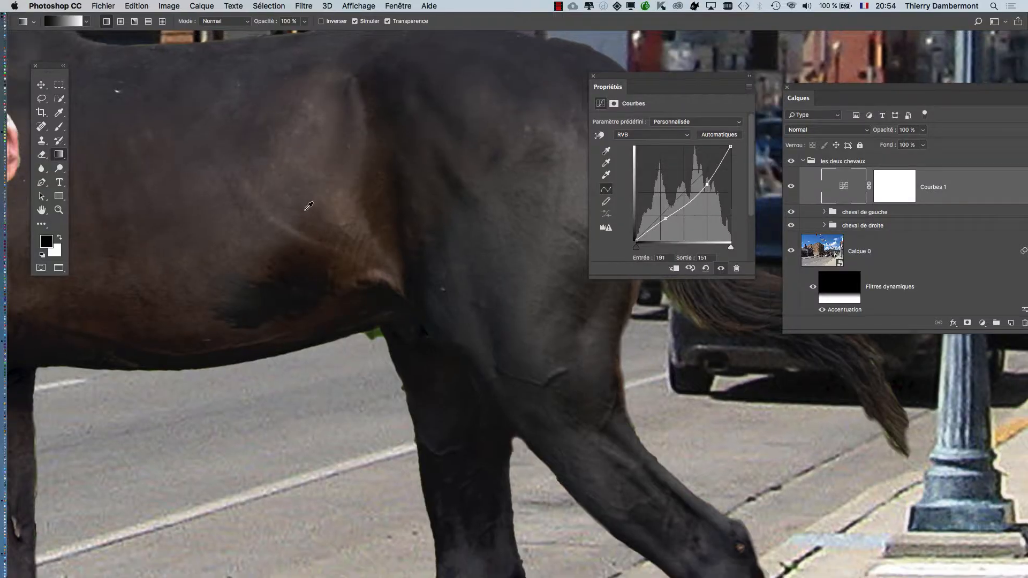
scroll(309, 208, "down", 1)
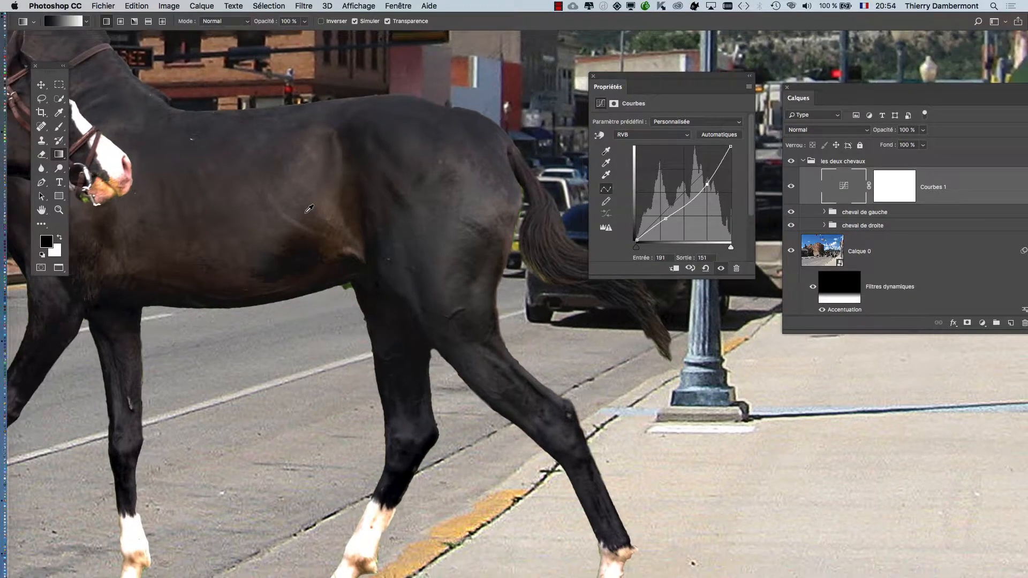
scroll(309, 209, "down", 4)
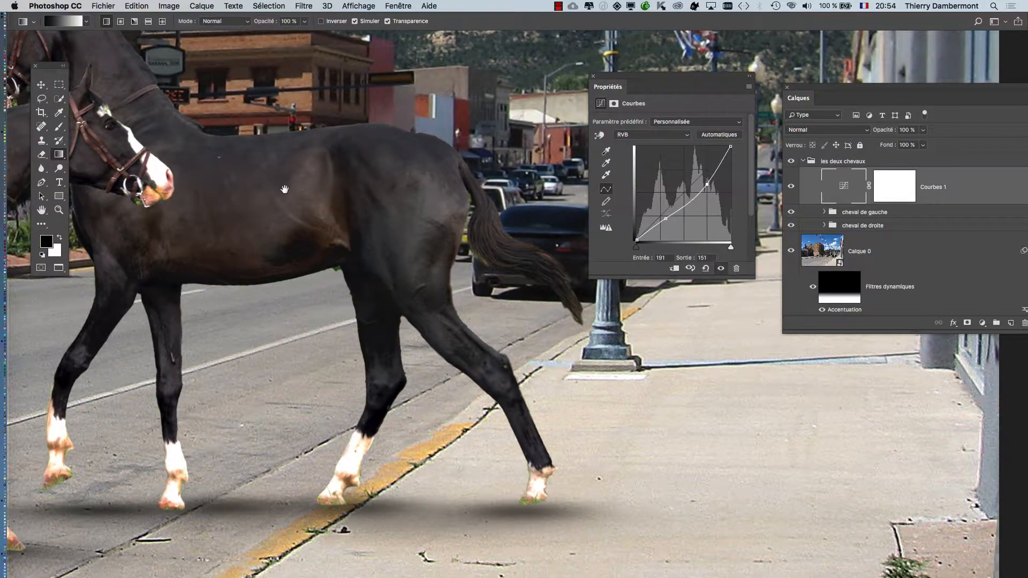
left_click_drag(288, 189, 538, 191)
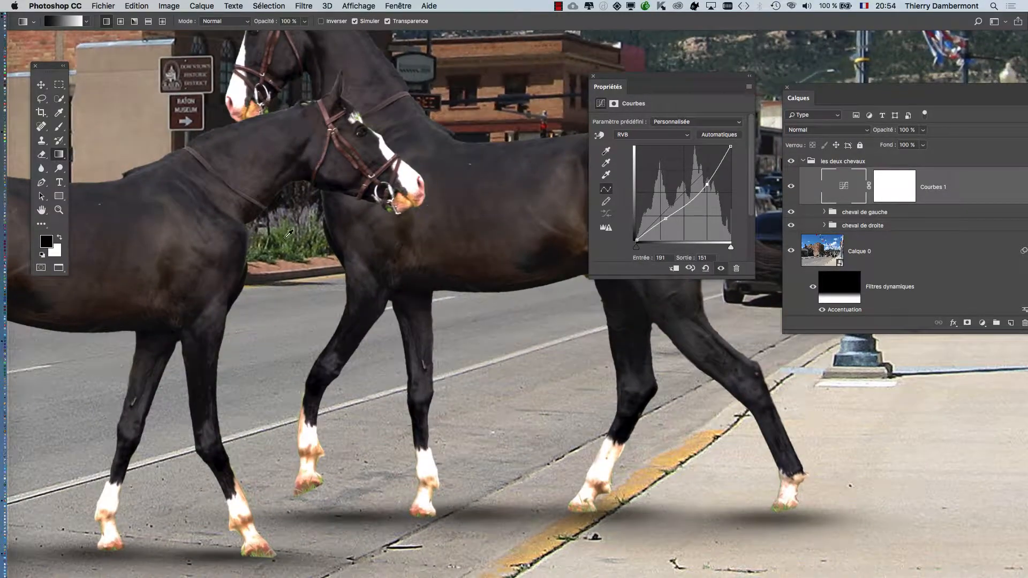
scroll(289, 234, "down", 4)
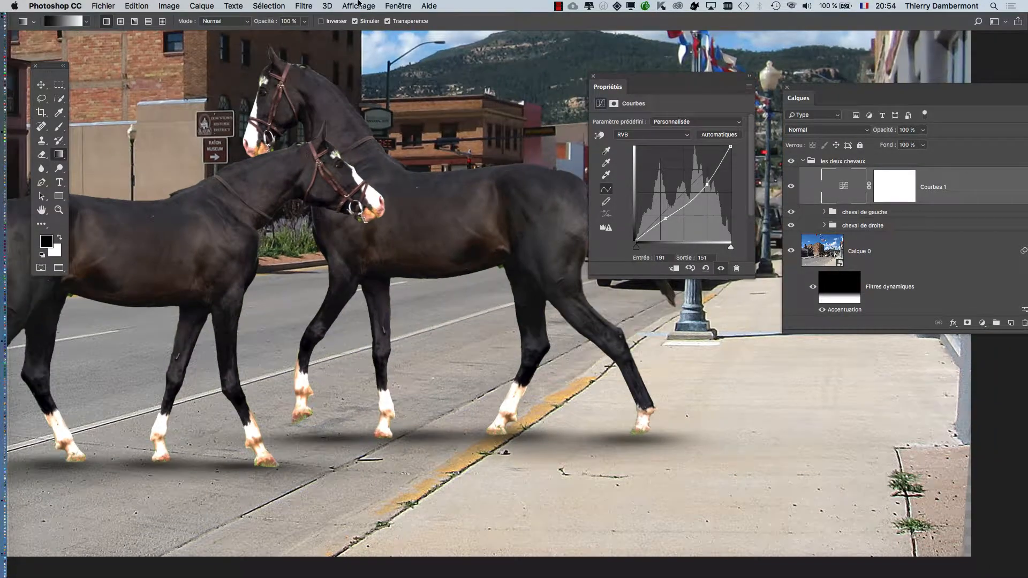
Step: Show the original Marwari stallion document in a floating window, enlarged on the horse's head and neck
left_click(397, 5)
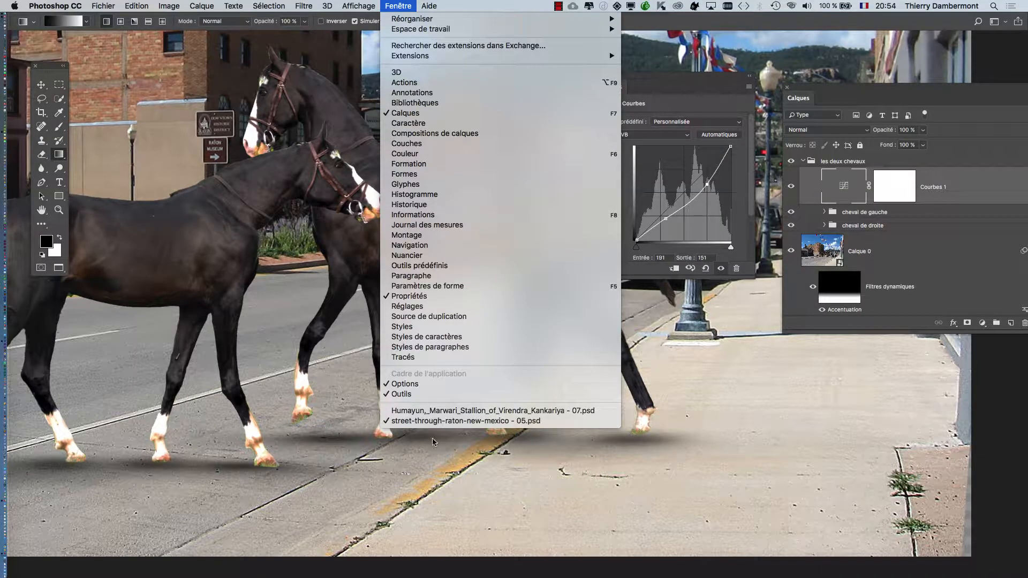
left_click(436, 411)
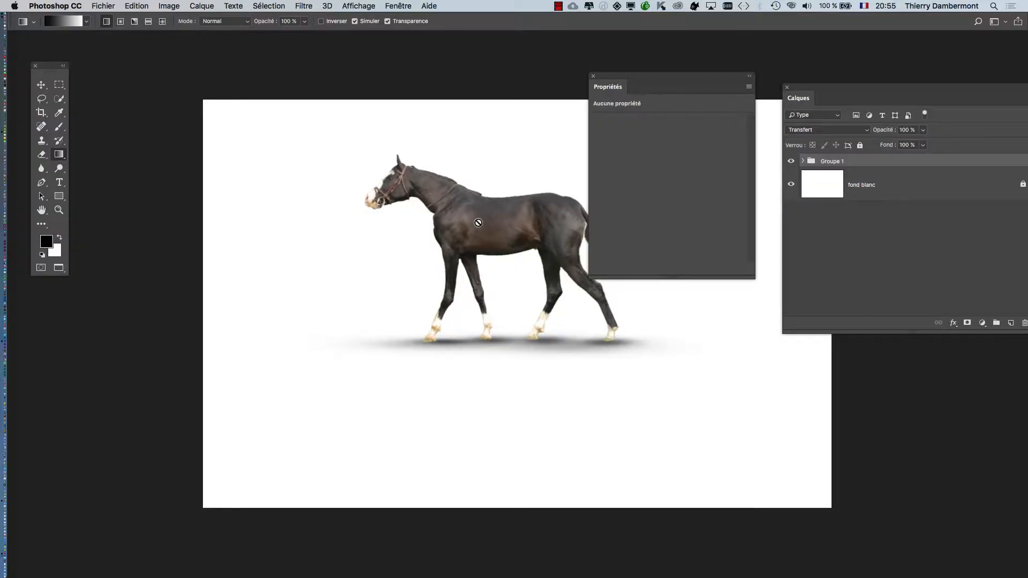
key("f")
key("f")
scroll(362, 232, "up", 10)
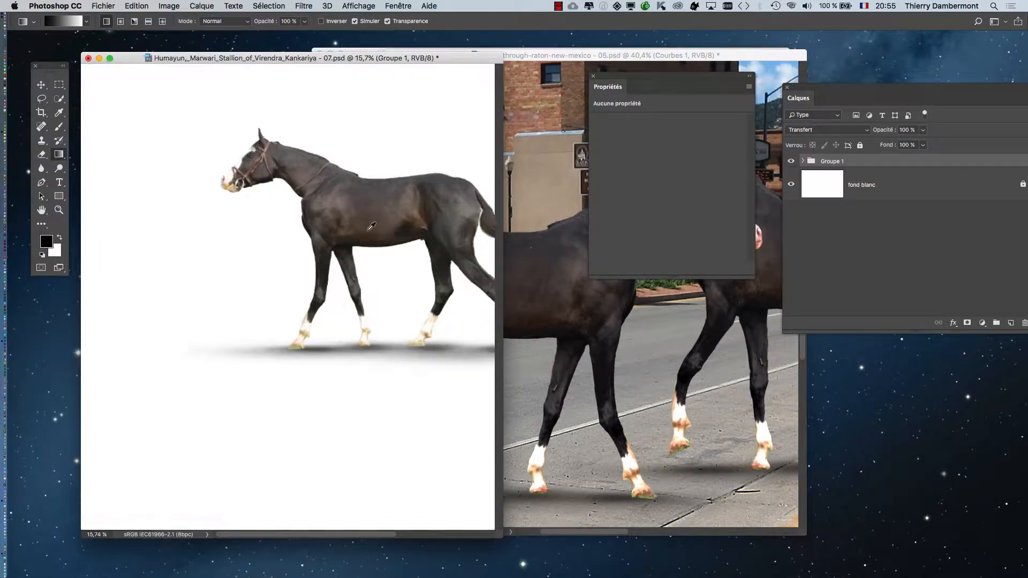
left_click_drag(257, 160, 514, 413)
Step: Turn off the Hand tool's option for scrolling all windows together (Défilement des fenêtres)
left_click(59, 210)
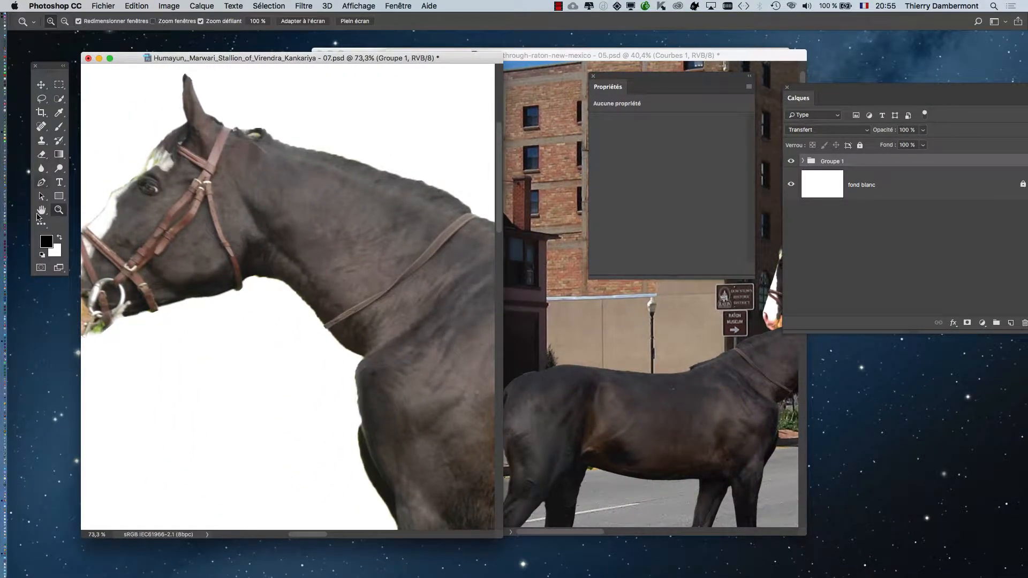
left_click(41, 212)
left_click(53, 19)
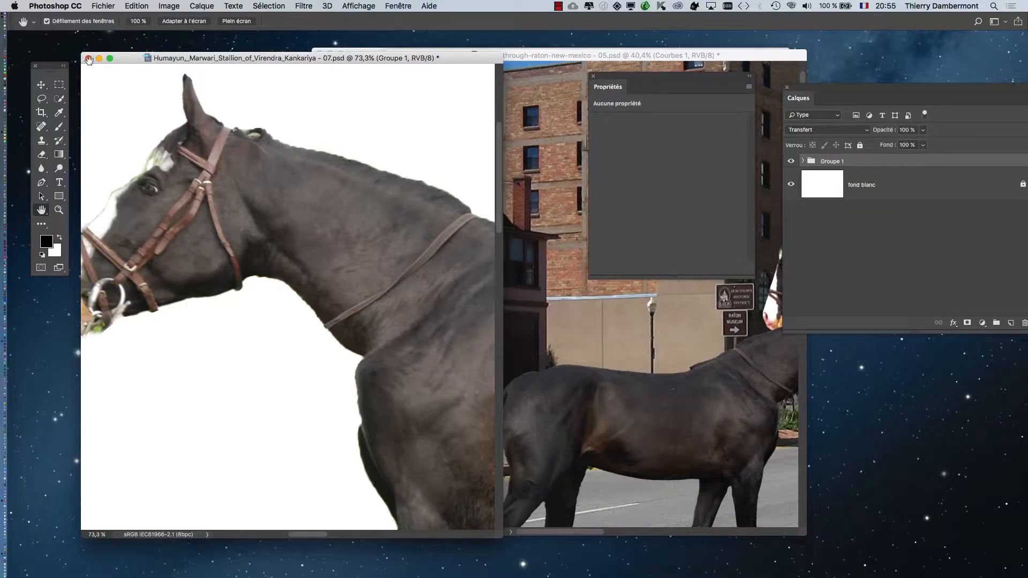
Step: Hide the Propriétés and Calques panels and arrange the street and stallion document windows side by side
left_click(545, 200)
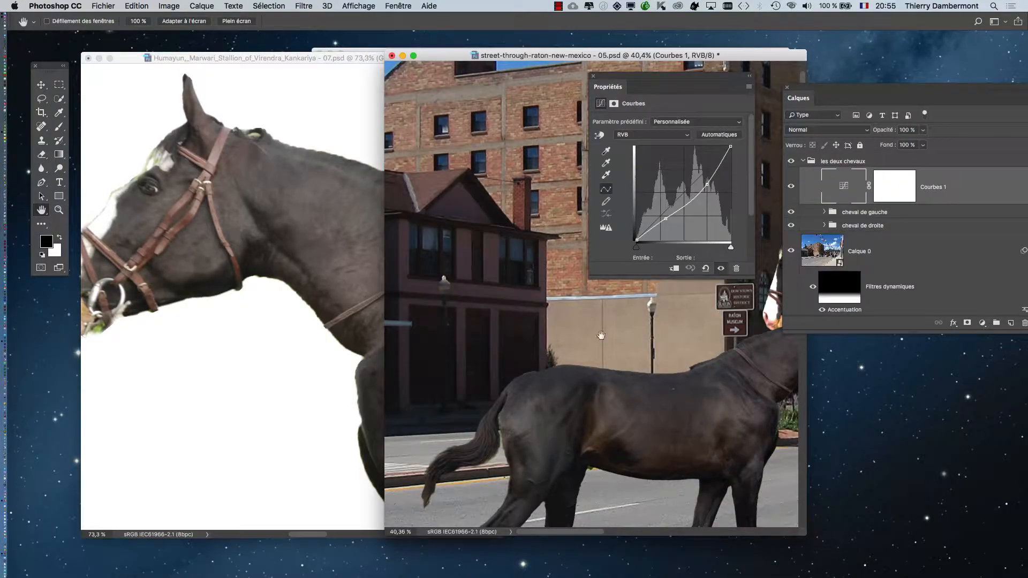
left_click(592, 76)
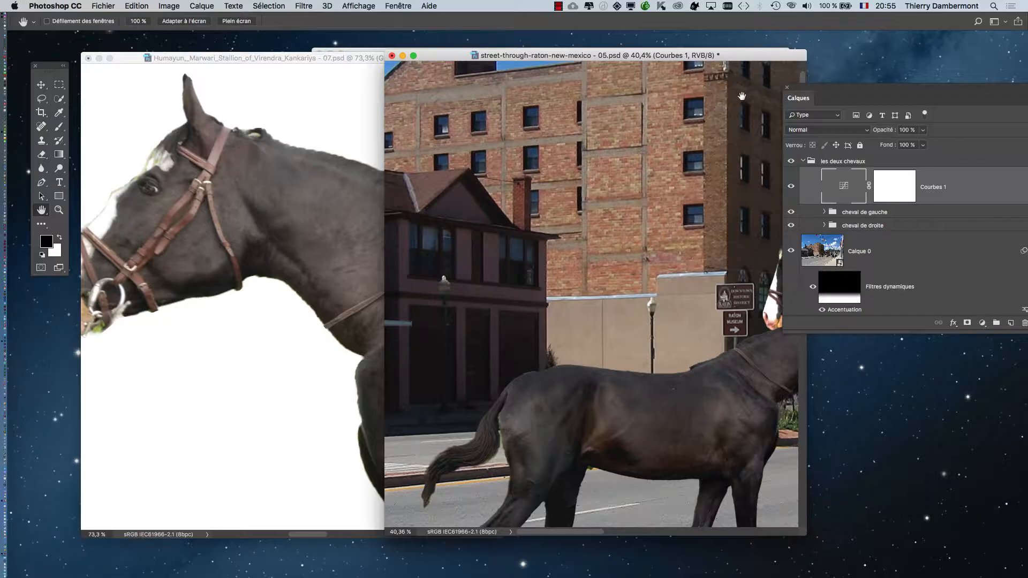
left_click(787, 89)
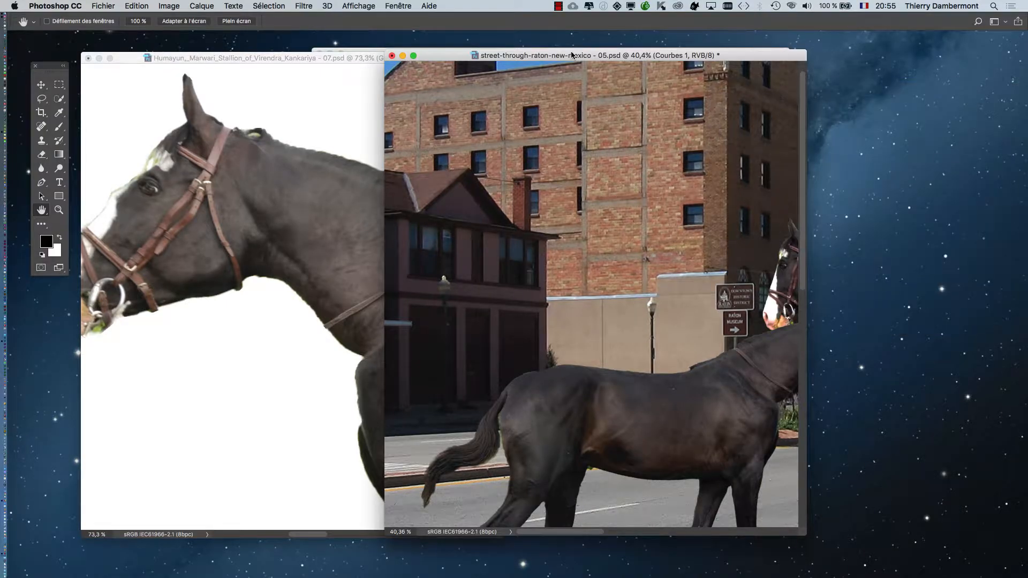
left_click_drag(572, 55, 692, 50)
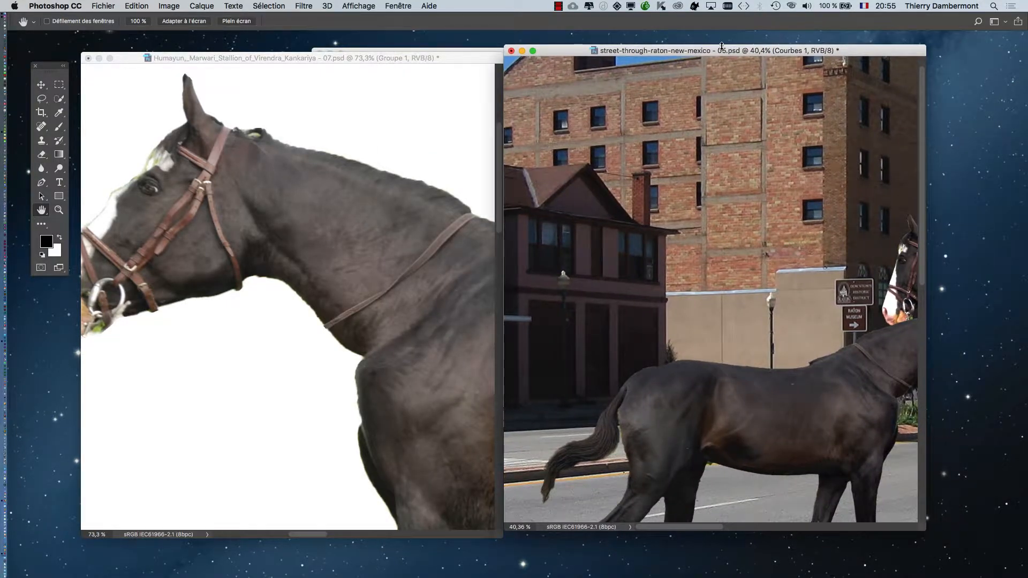
left_click_drag(842, 261, 581, 213)
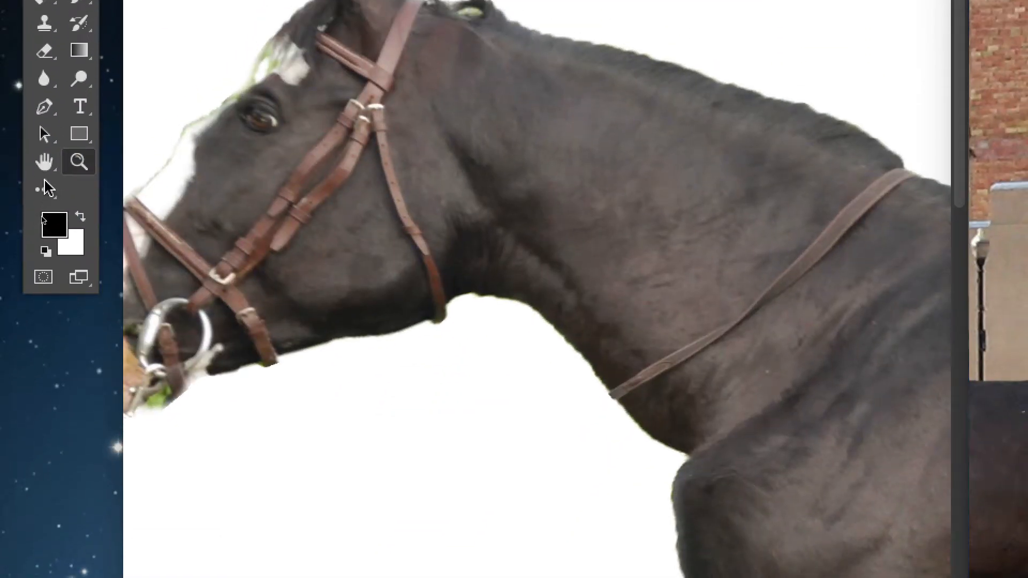
left_click(45, 176)
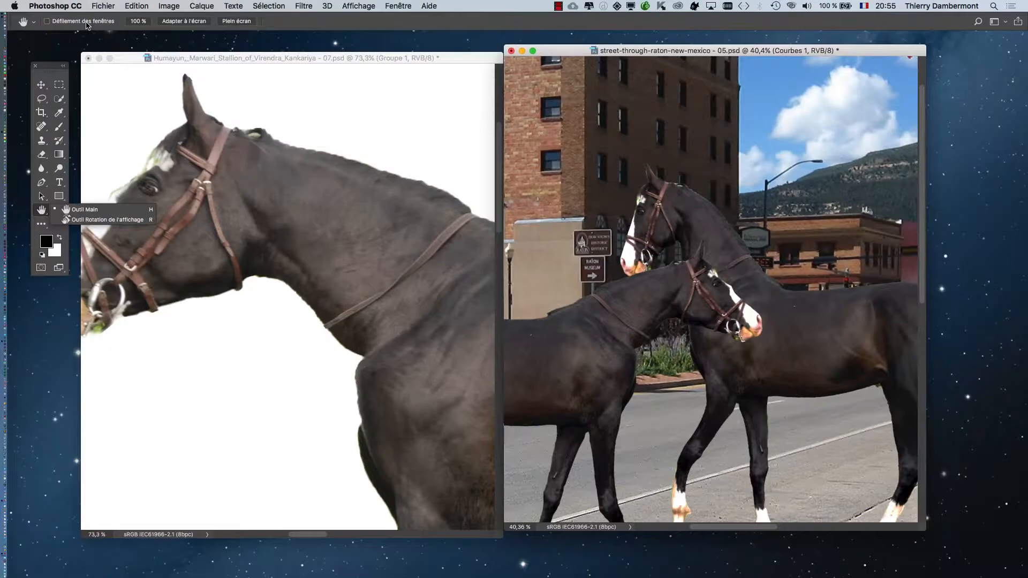
left_click_drag(339, 57, 332, 48)
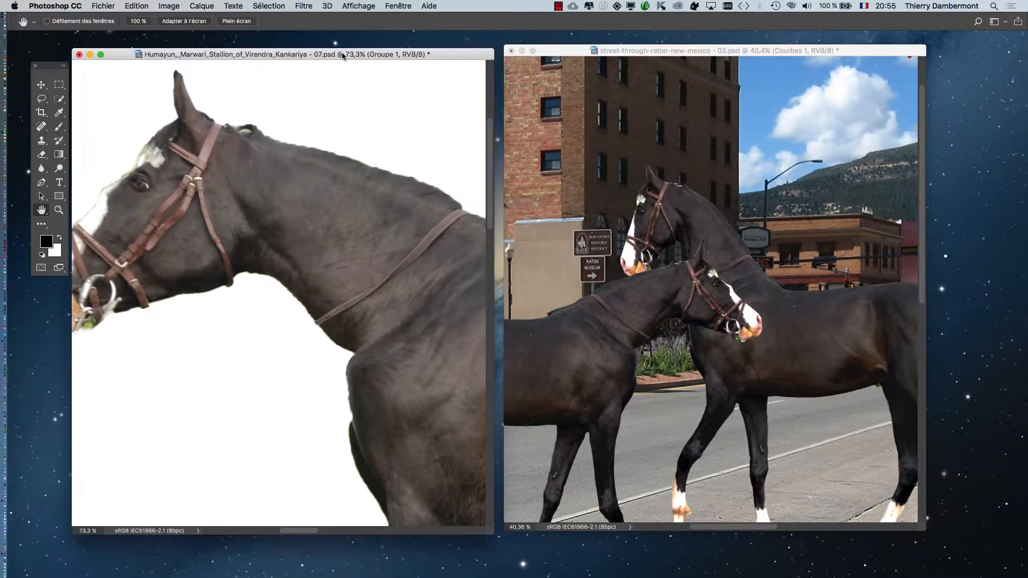
Step: Compare the colour and tone of the horse's head and bridle closely in the street composite and the original stallion document
scroll(746, 218, "up", 5)
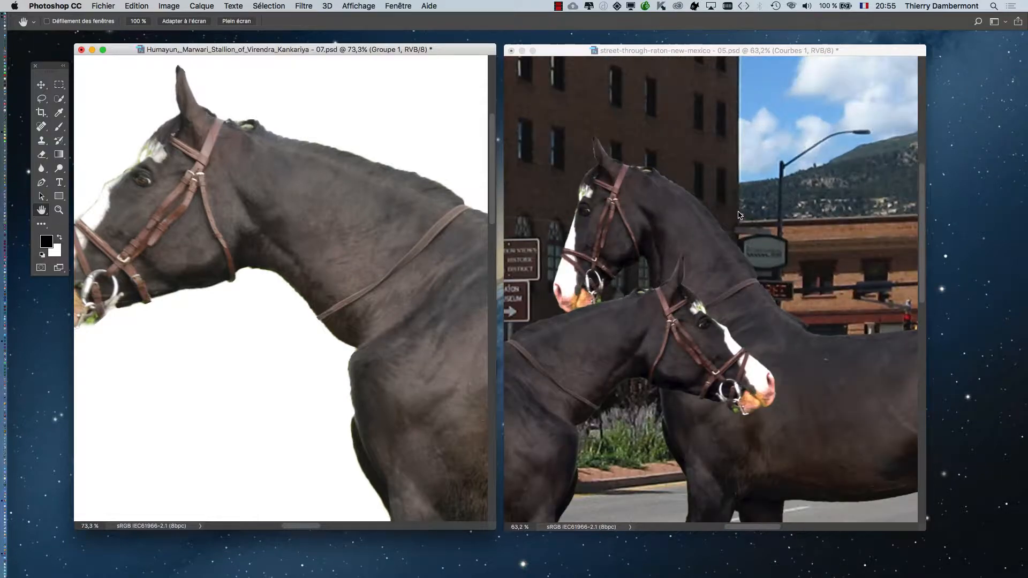
scroll(718, 231, "up", 4)
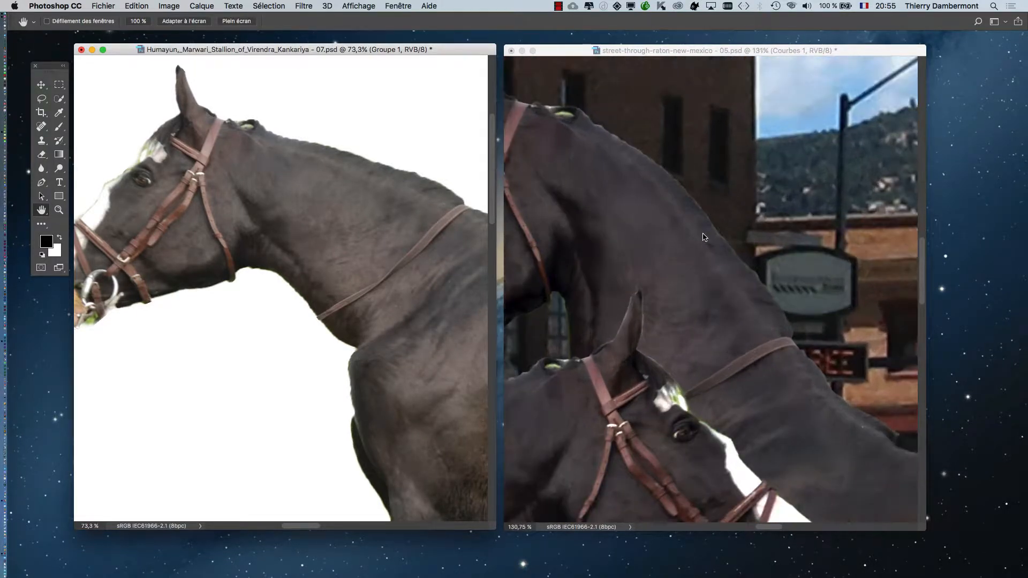
left_click(579, 256)
scroll(752, 259, "up", 5)
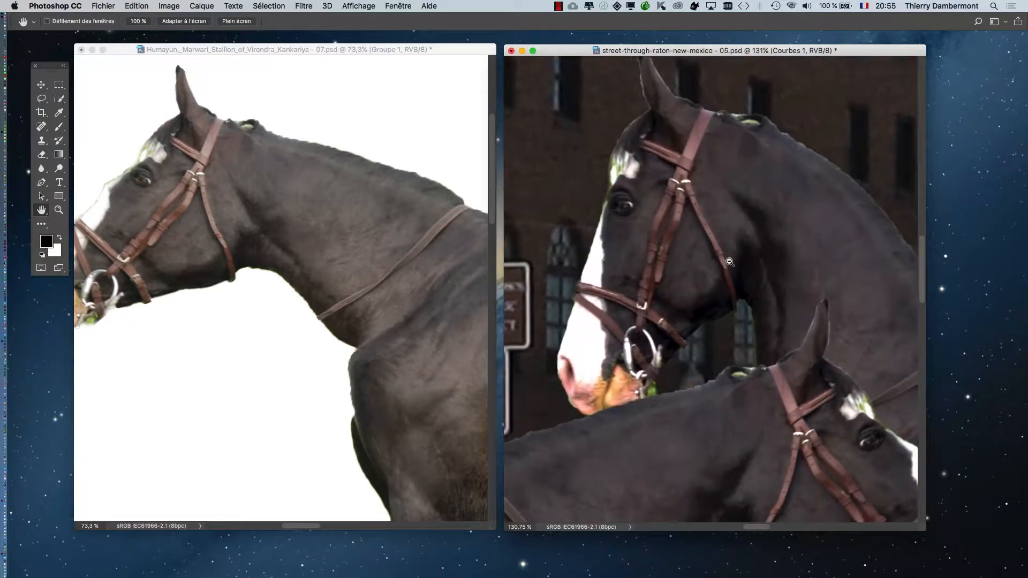
scroll(727, 262, "down", 1)
left_click_drag(681, 271, 753, 307)
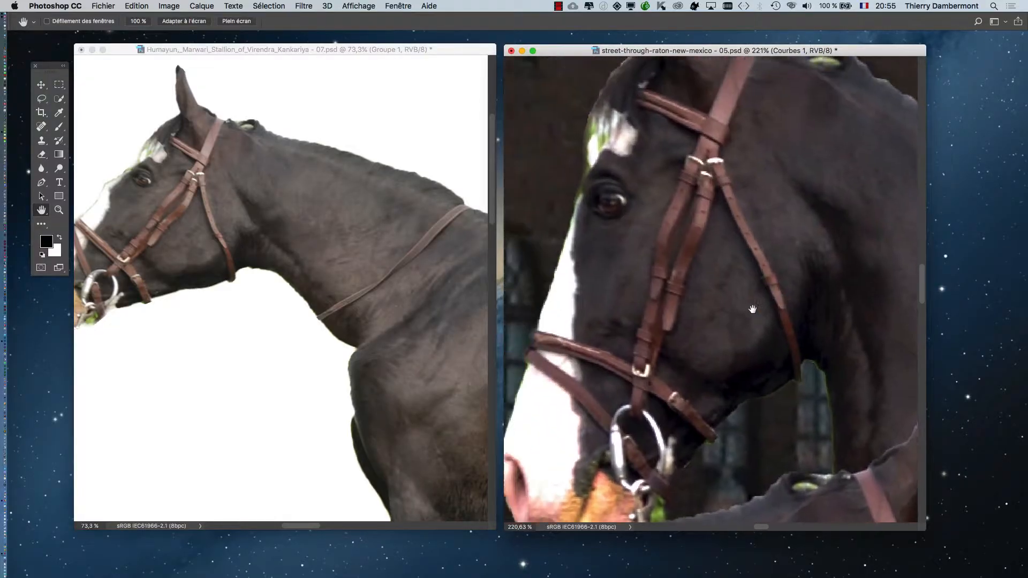
scroll(188, 155, "up", 5)
scroll(257, 258, "up", 3)
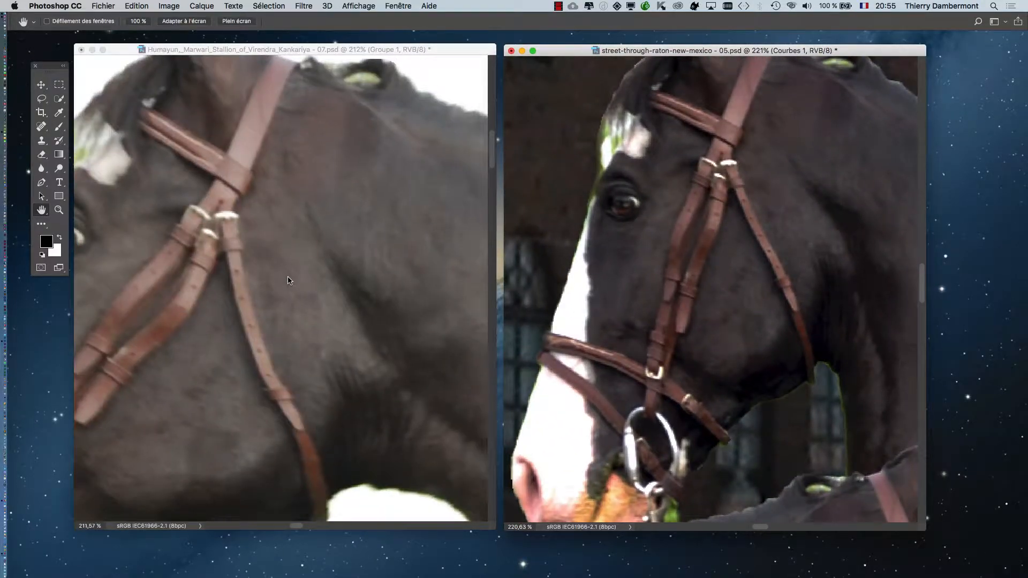
left_click(274, 283)
left_click_drag(266, 280, 345, 247)
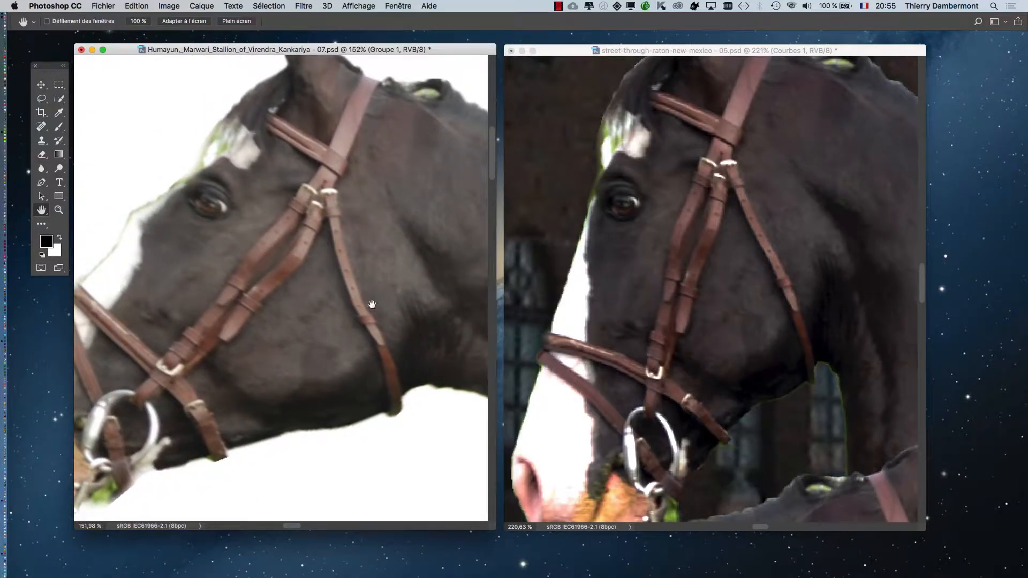
Step: Examine the coat tones on the stallion's neck and chest in the original document, and on the horses' heads and flank in the street composite
left_click_drag(372, 304, 321, 286)
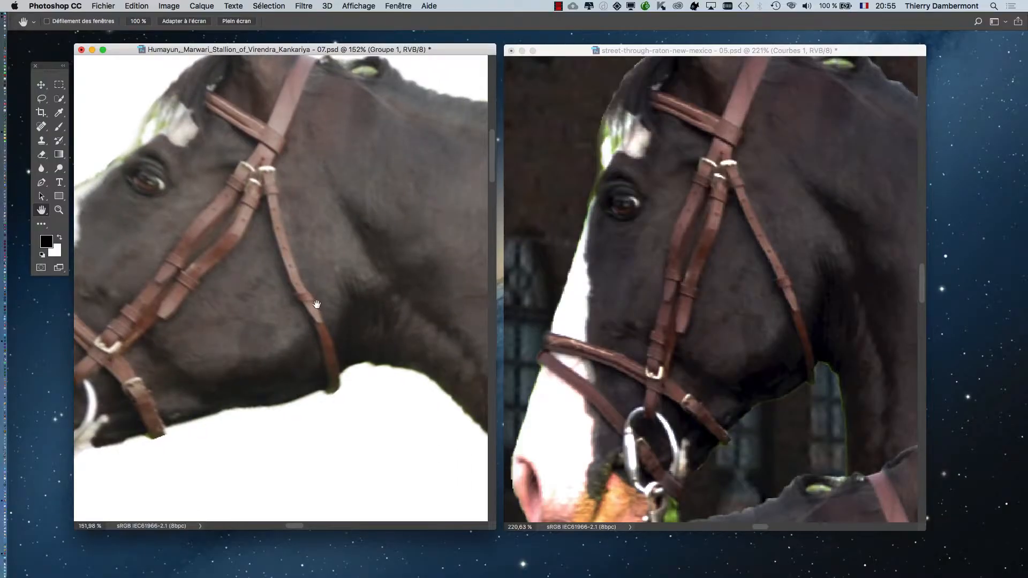
left_click_drag(462, 341, 198, 278)
left_click_drag(213, 243, 115, 134)
left_click_drag(292, 262, 208, 129)
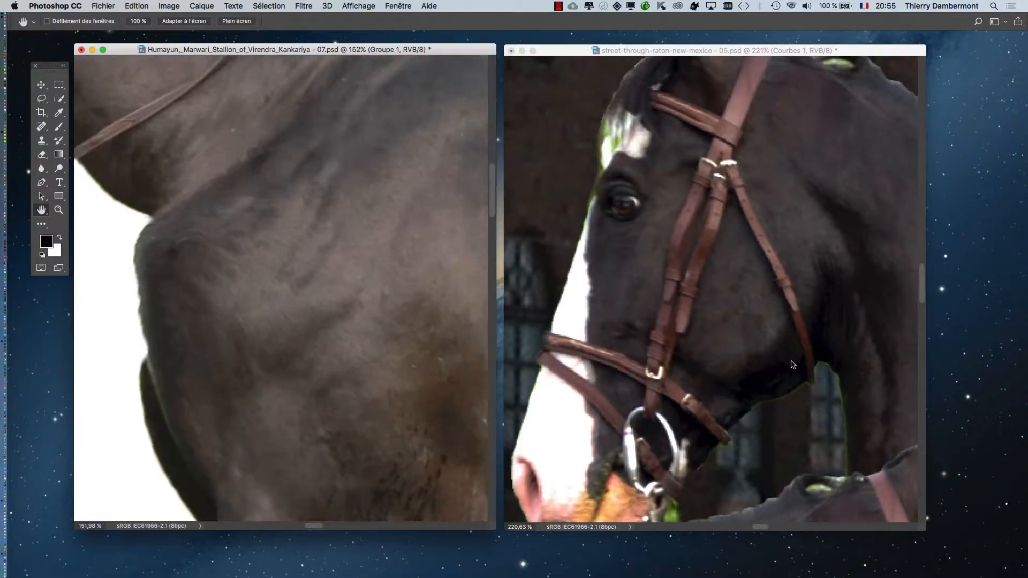
left_click(793, 364)
left_click_drag(820, 401, 611, 204)
left_click_drag(586, 429, 527, 225)
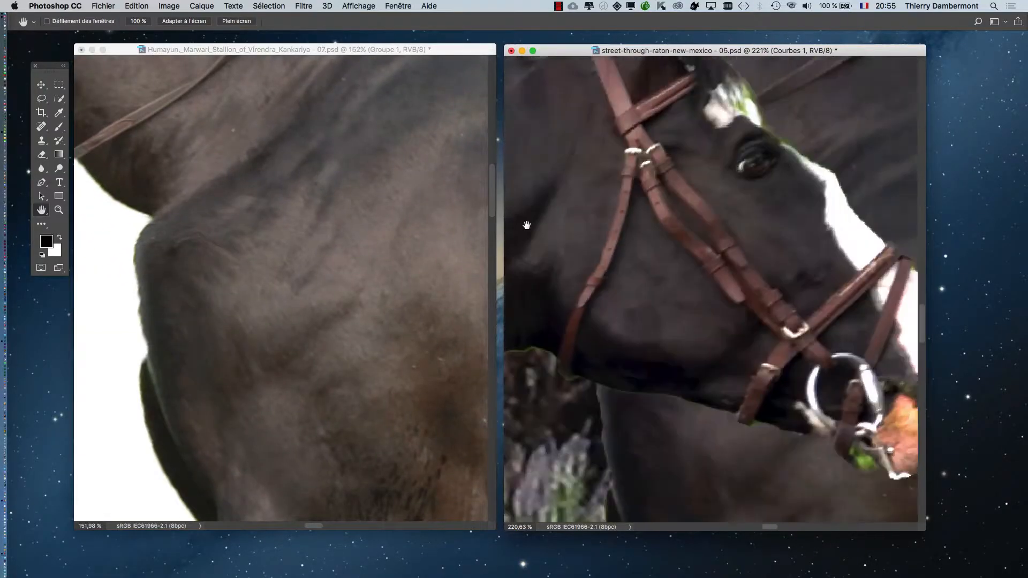
left_click_drag(857, 144, 644, 294)
left_click_drag(831, 431, 696, 291)
left_click_drag(766, 343, 594, 207)
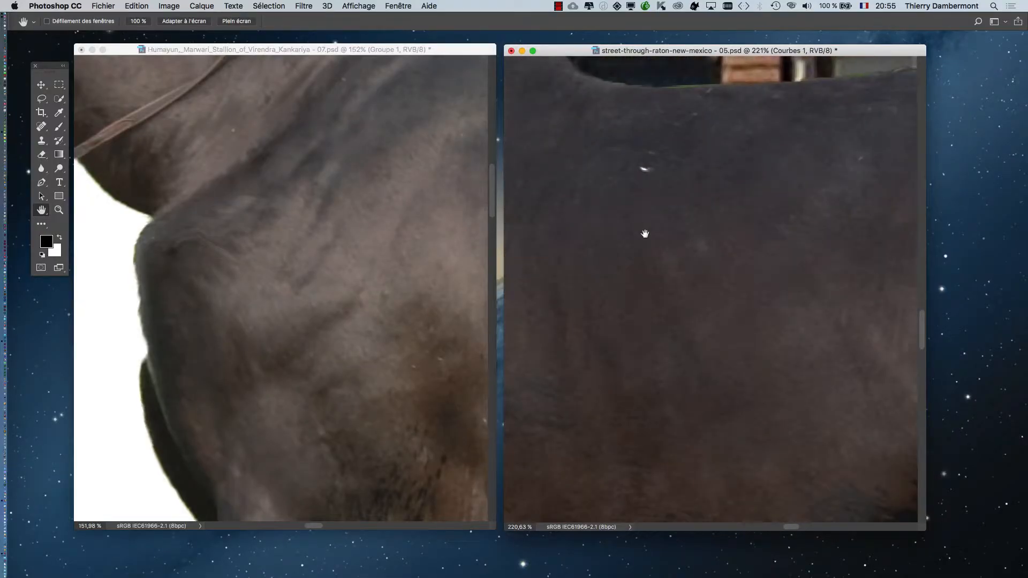
left_click_drag(868, 370, 645, 239)
left_click(645, 247, "alt")
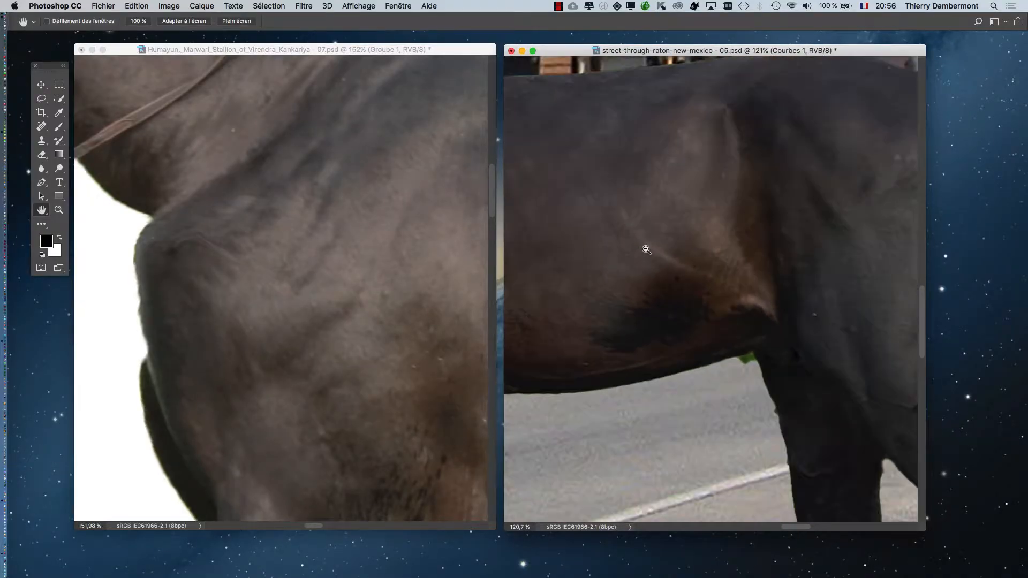
left_click_drag(734, 234, 679, 280)
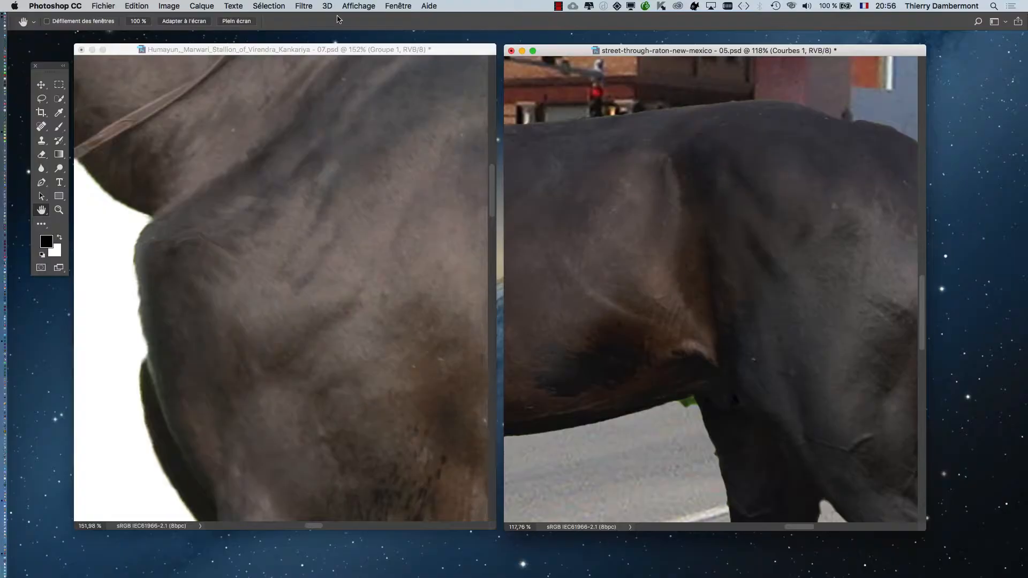
Step: Show the belly and hindquarters in the original stallion document at a scale matching the street composite and compare the coat tones
left_click(353, 52)
left_click_drag(466, 335, 238, 296)
left_click(260, 305, "alt")
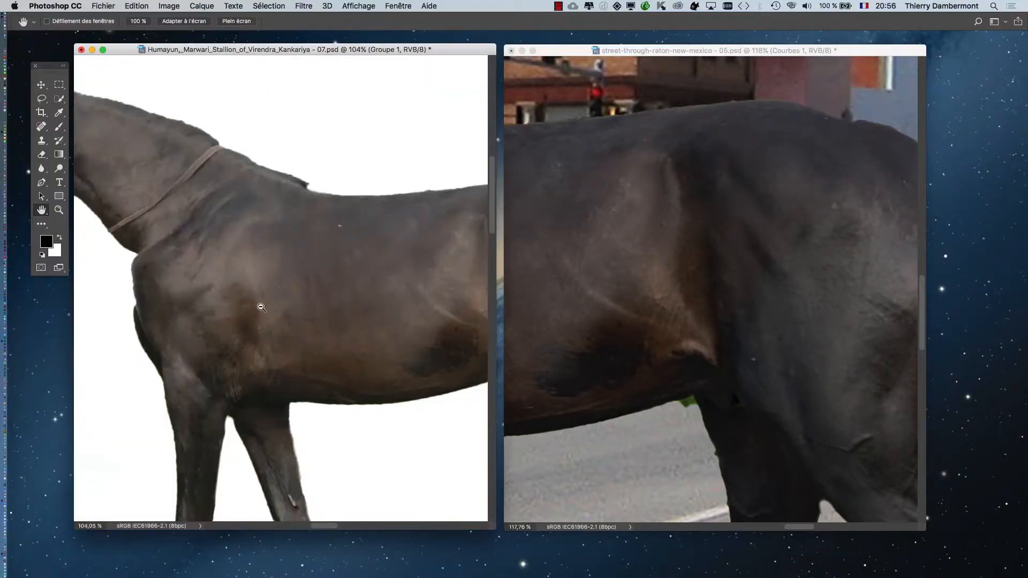
left_click_drag(416, 328, 231, 300)
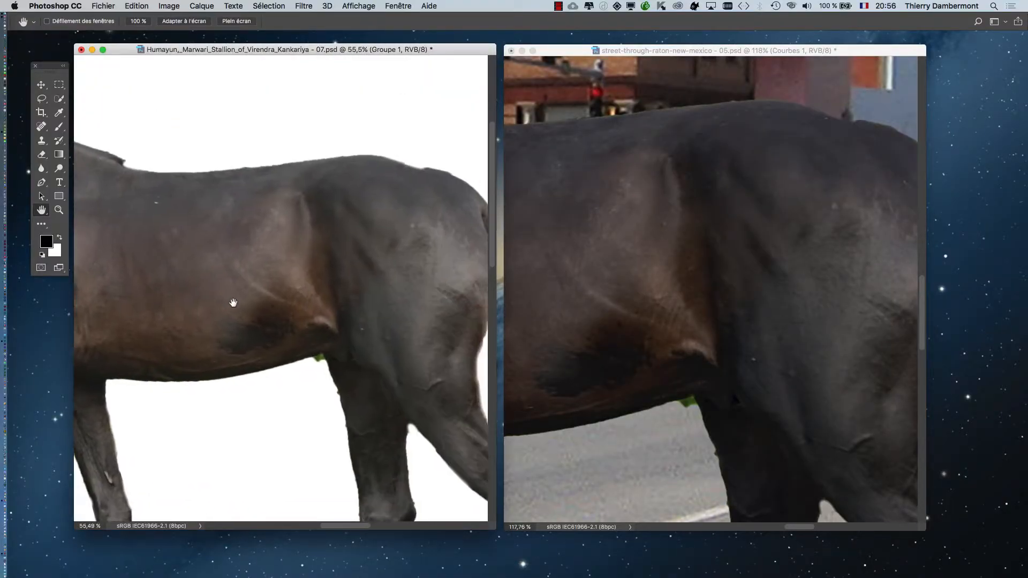
scroll(365, 253, "up", 3)
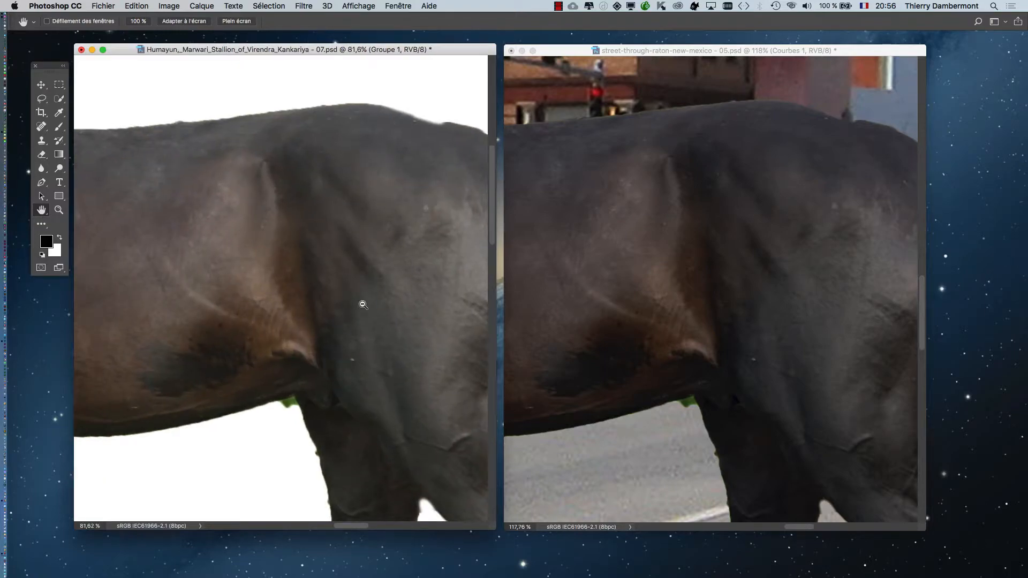
scroll(364, 304, "up", 1)
Step: Minimize the original stallion document and show the street composite in full-screen mode, zoomed out to both horses and the street
left_click(93, 50)
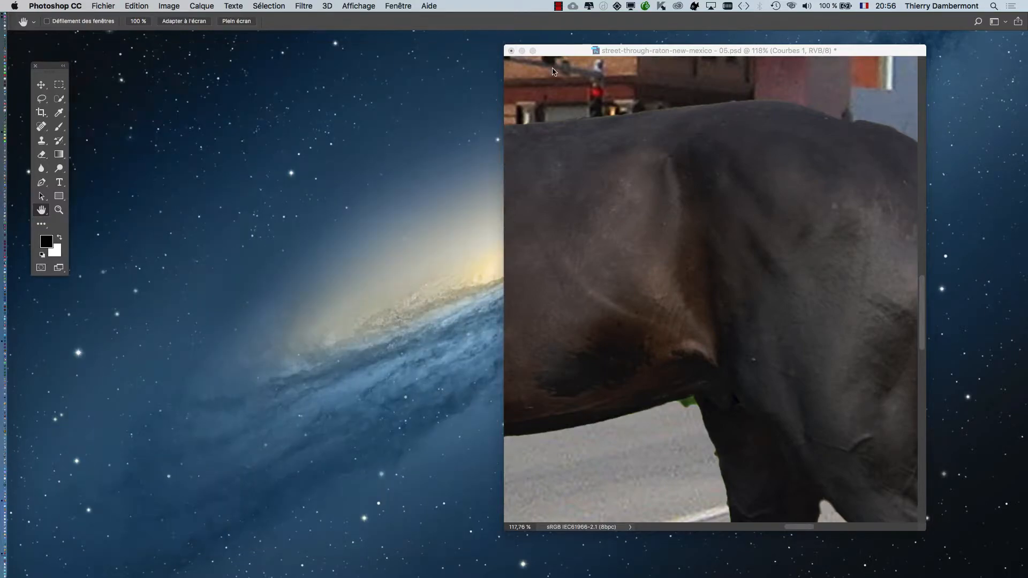
key("f")
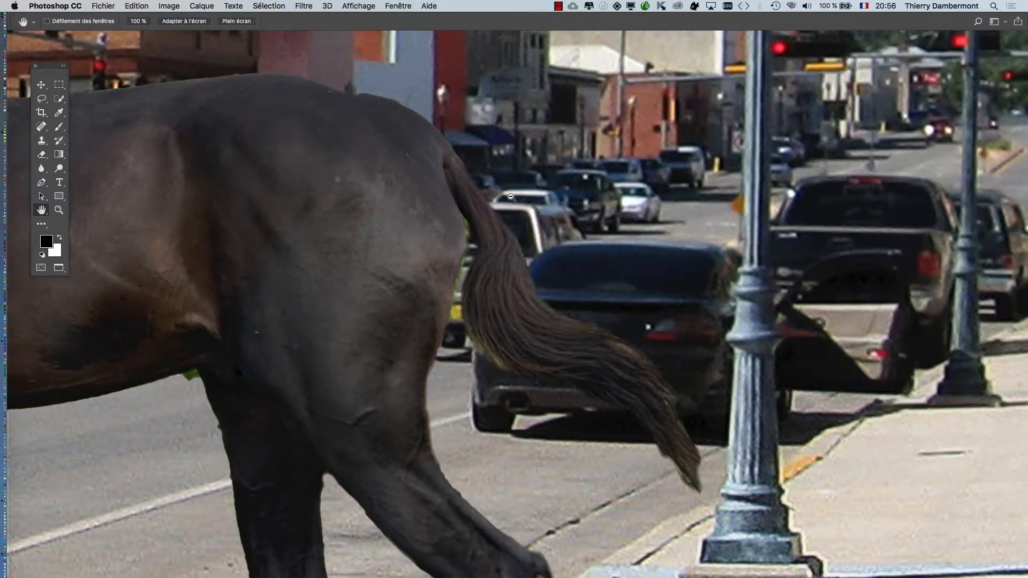
scroll(512, 197, "down", 5)
Step: Save the composite as a new Photoshop file named street-through-raton-new-mexico - 06, with layers and maximised compatibility
left_click(100, 5)
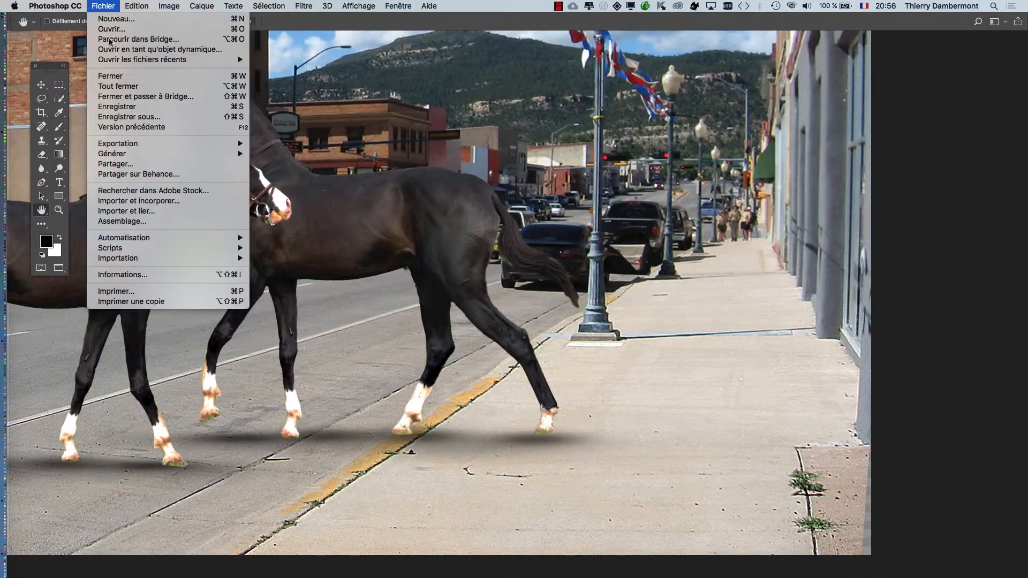
left_click(148, 115)
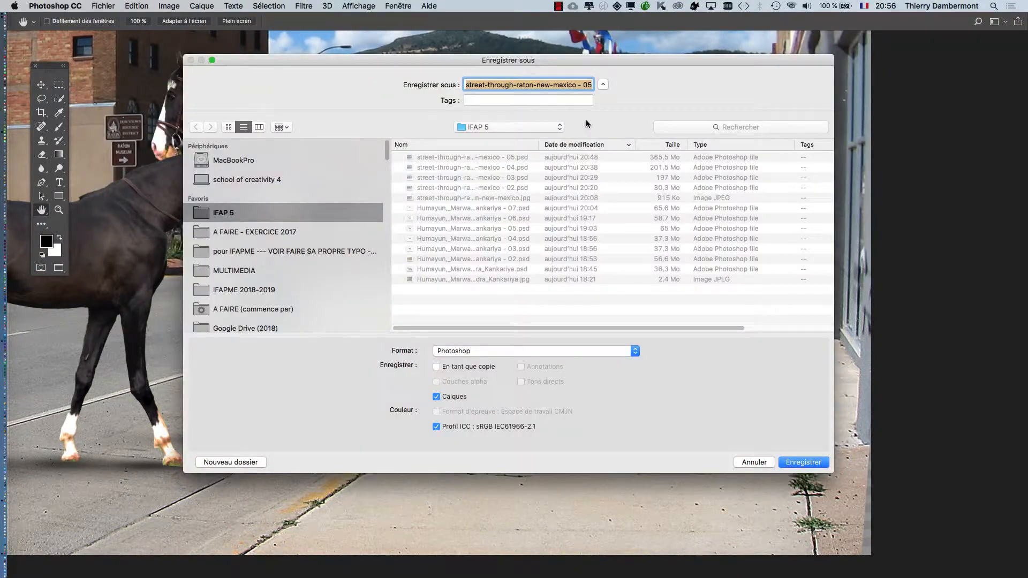
left_click(582, 84)
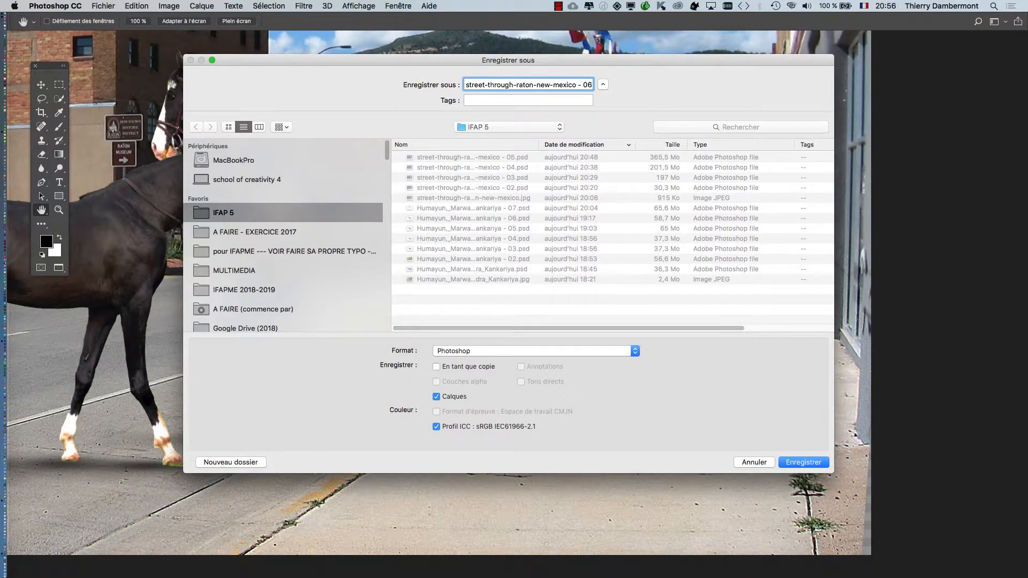
key("Return")
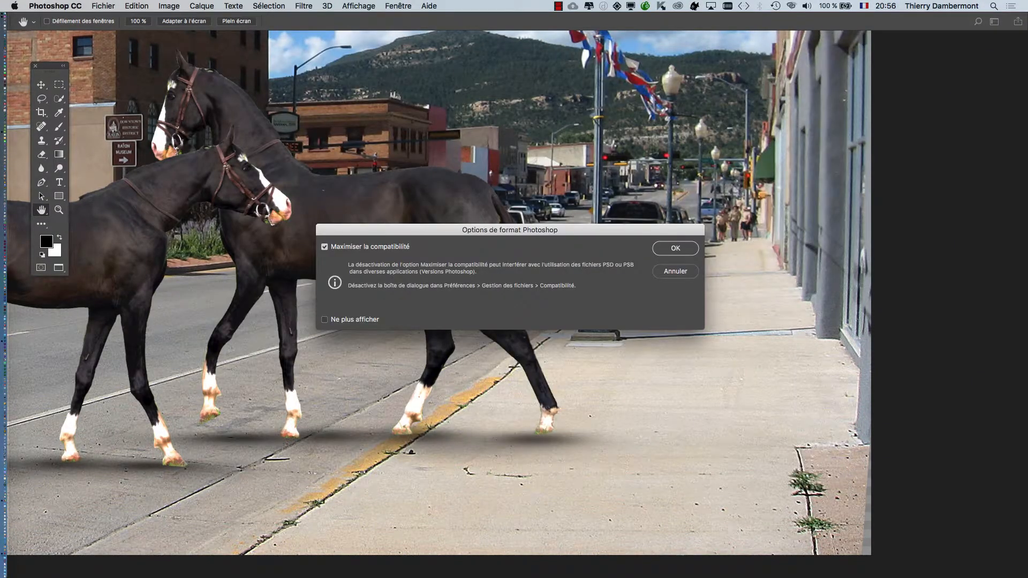
key("Return")
Step: Review the automatic recovery saving interval in the file handling preferences (Gestion des fichiers), cancel, and return to the street composite with the Hand tool
left_click(55, 6)
mouse_move(107, 39)
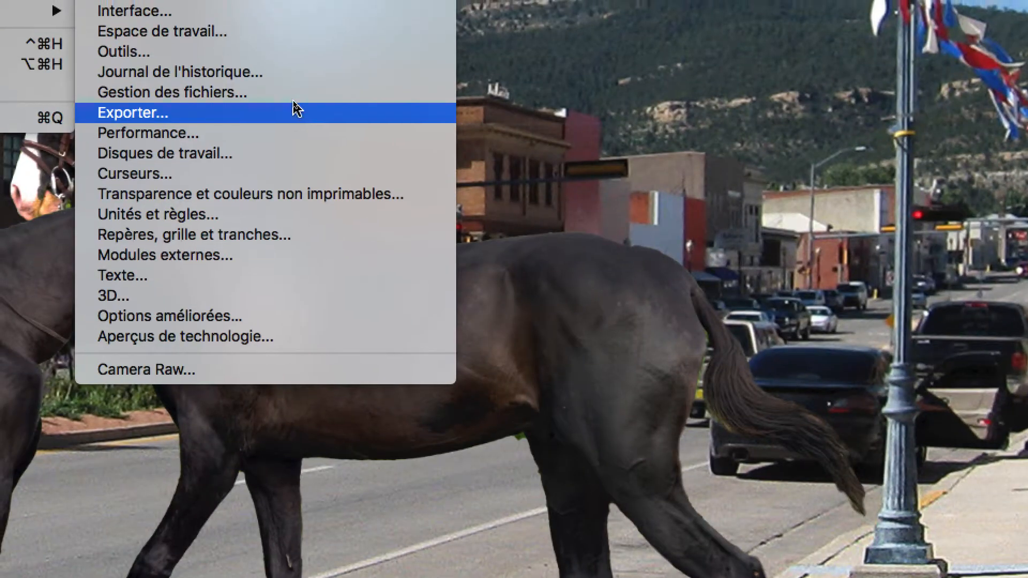
left_click(297, 88)
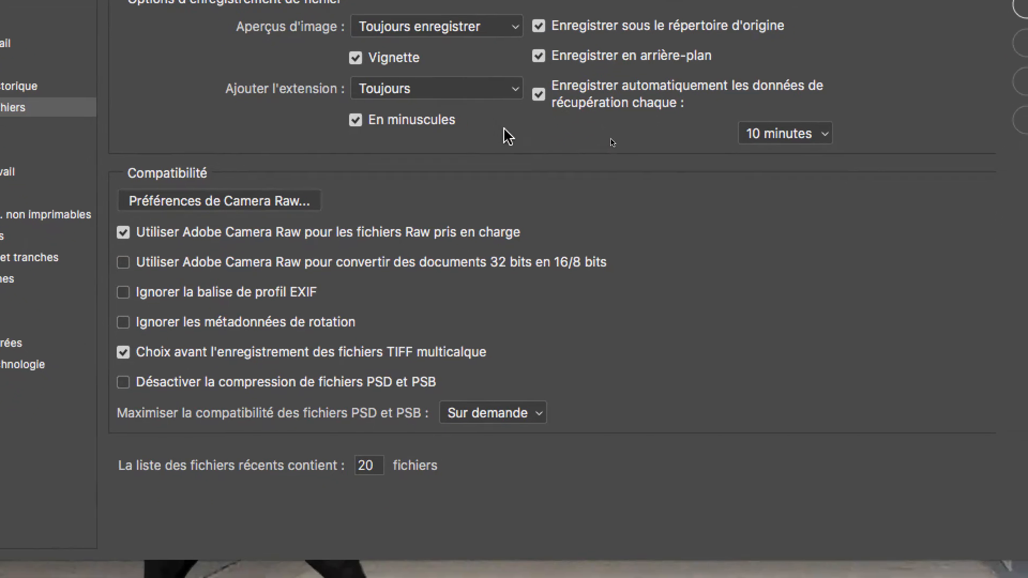
key("alt")
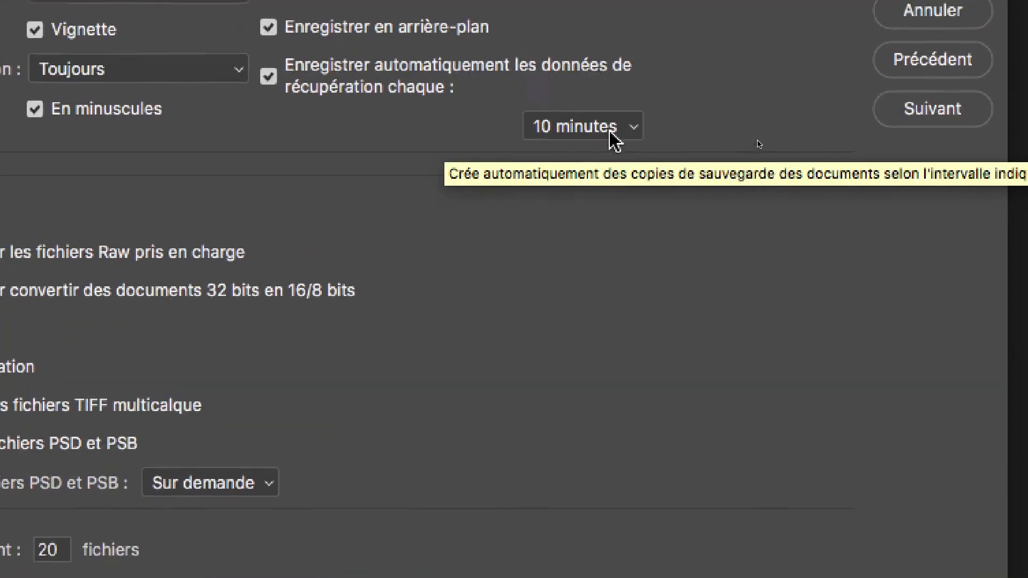
left_click(612, 127)
left_click(464, 140)
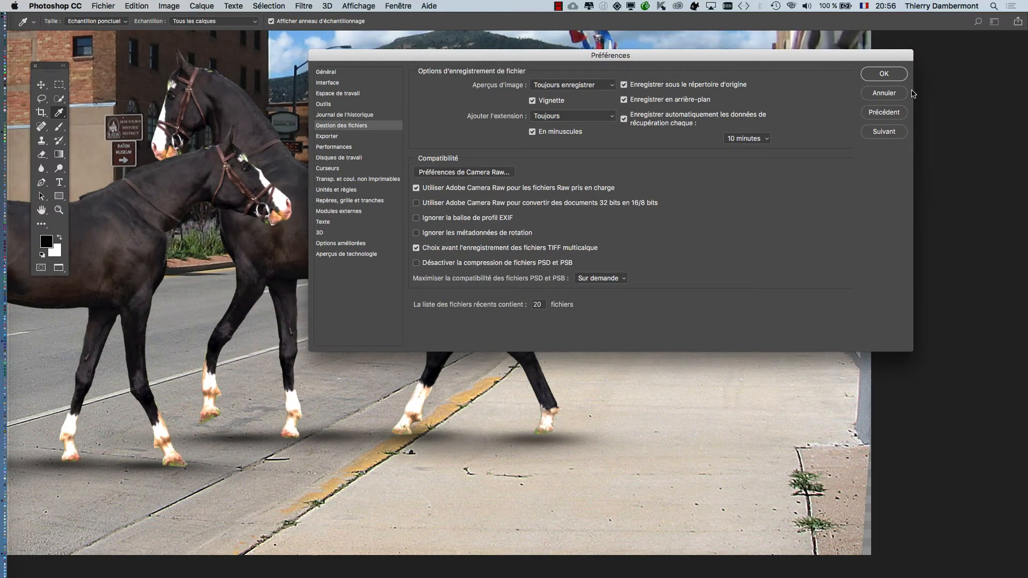
left_click(895, 98)
key("h")
scroll(626, 290, "down", 5)
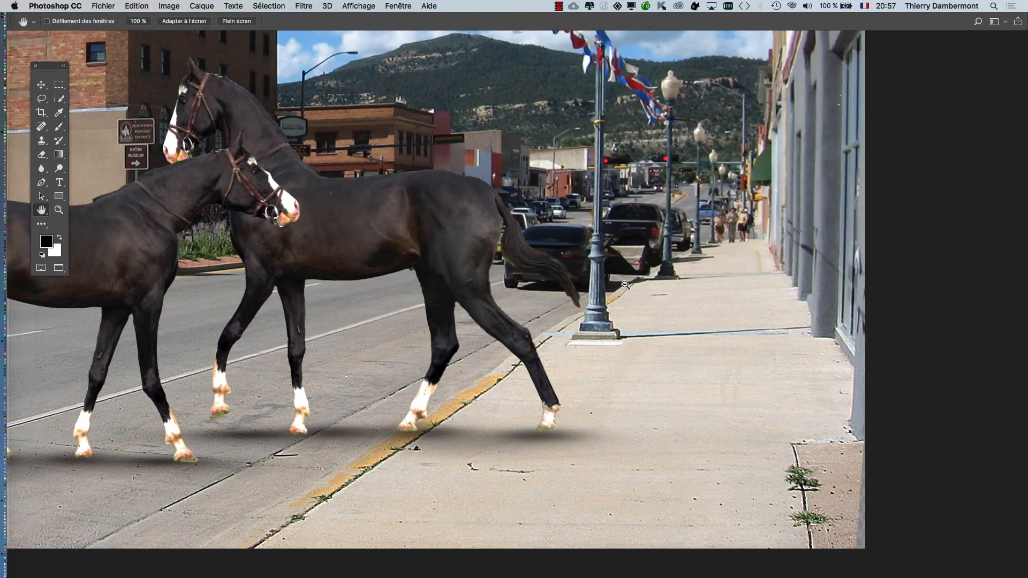